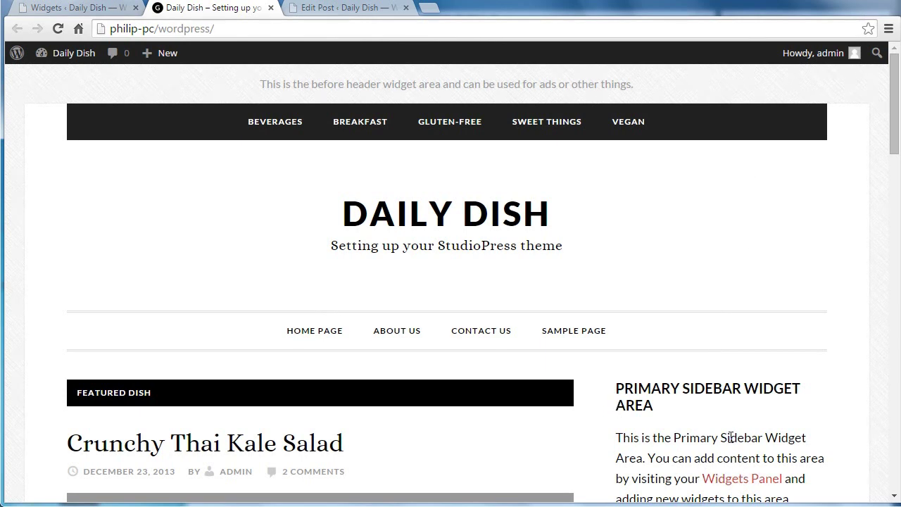
- Scroll down the Daily Dish front page to see the Primary Sidebar's placeholder text
drag(894, 106, 893, 162)
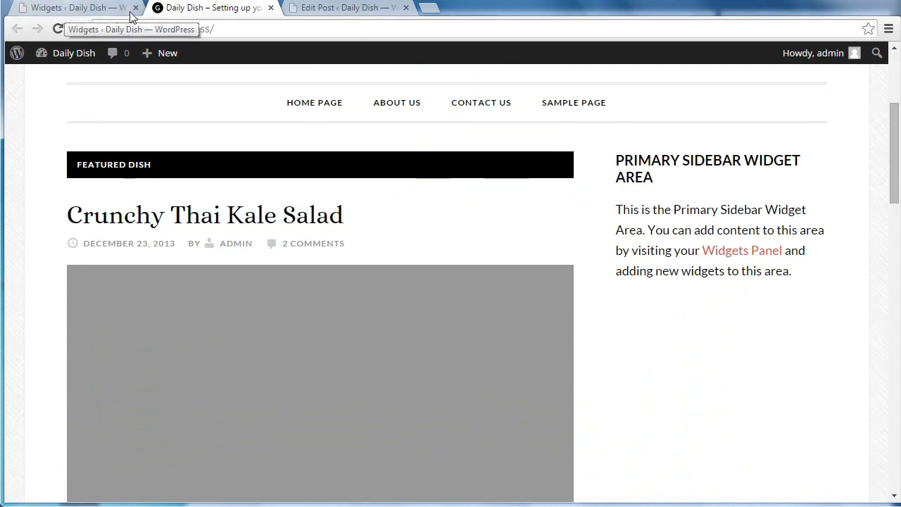
click(317, 8)
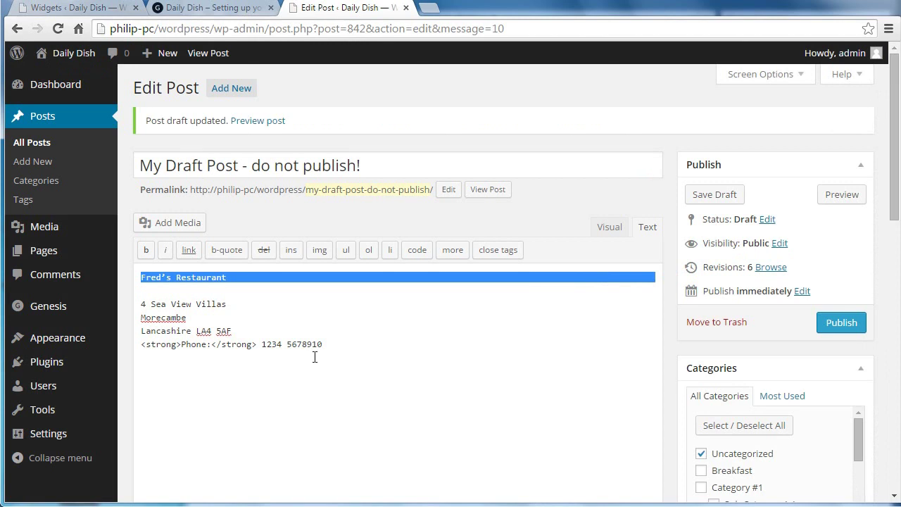
click(379, 352)
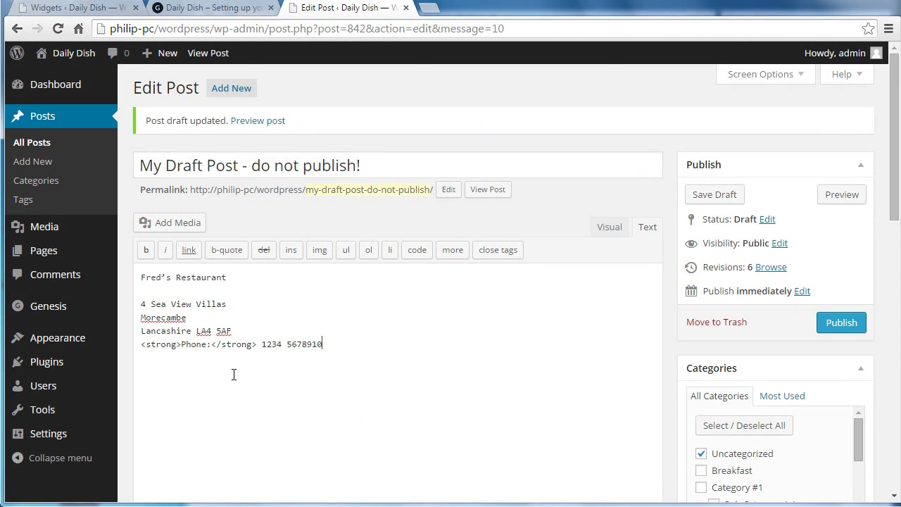
click(610, 227)
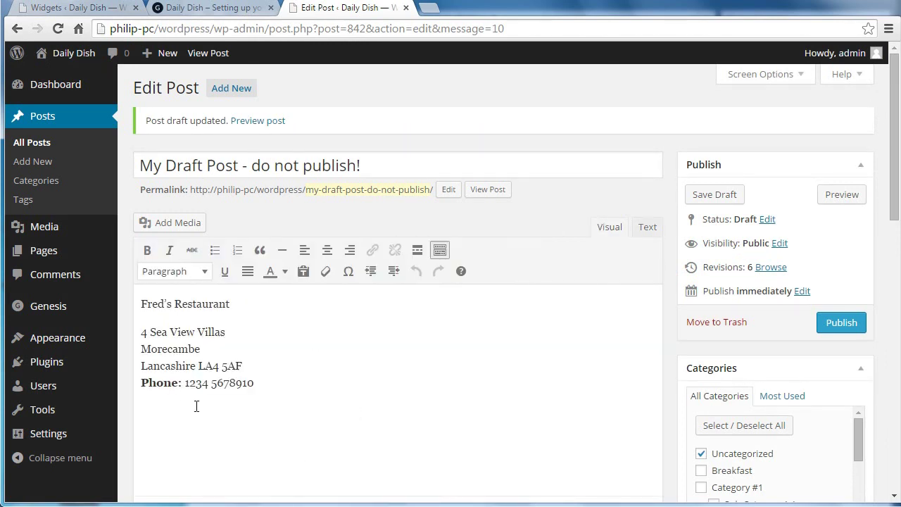
drag(142, 382, 179, 381)
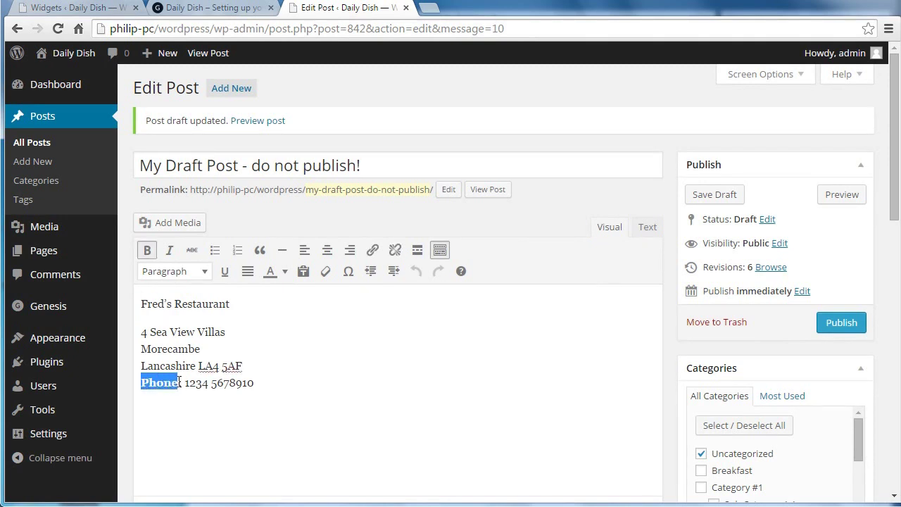
click(221, 430)
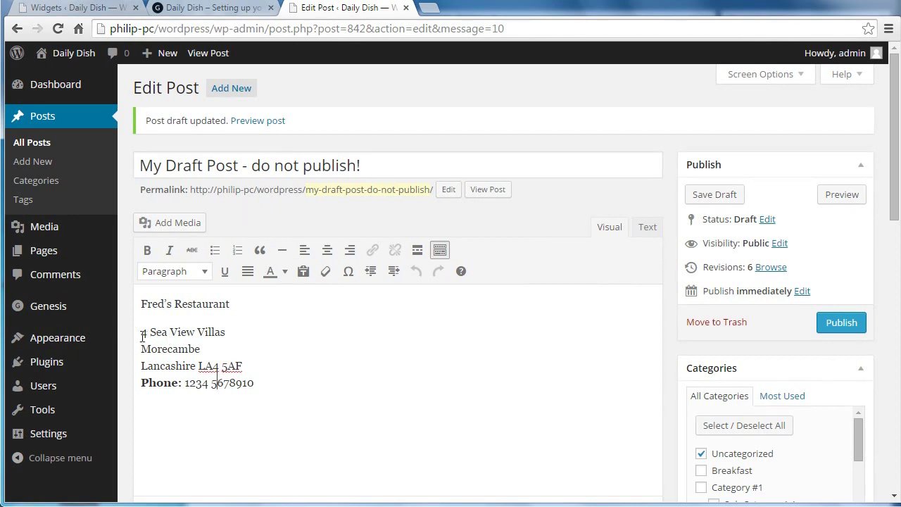
drag(181, 383, 141, 384)
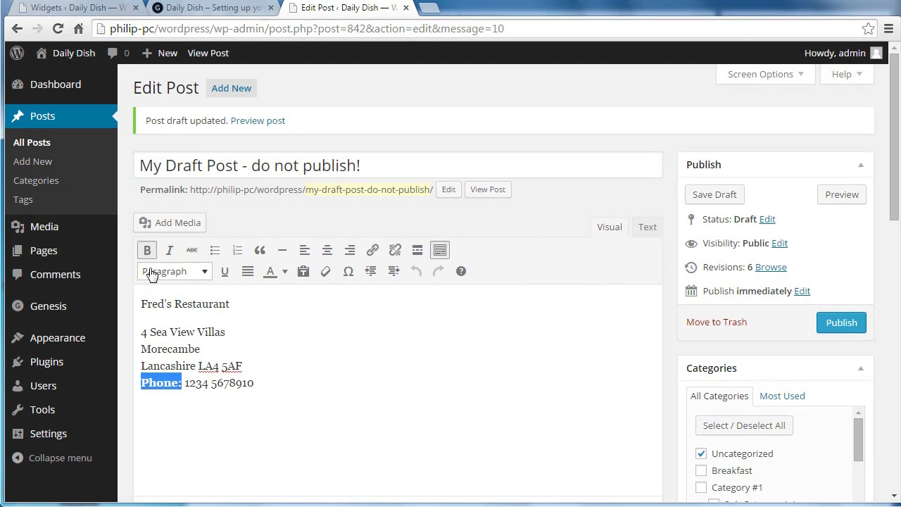
click(286, 385)
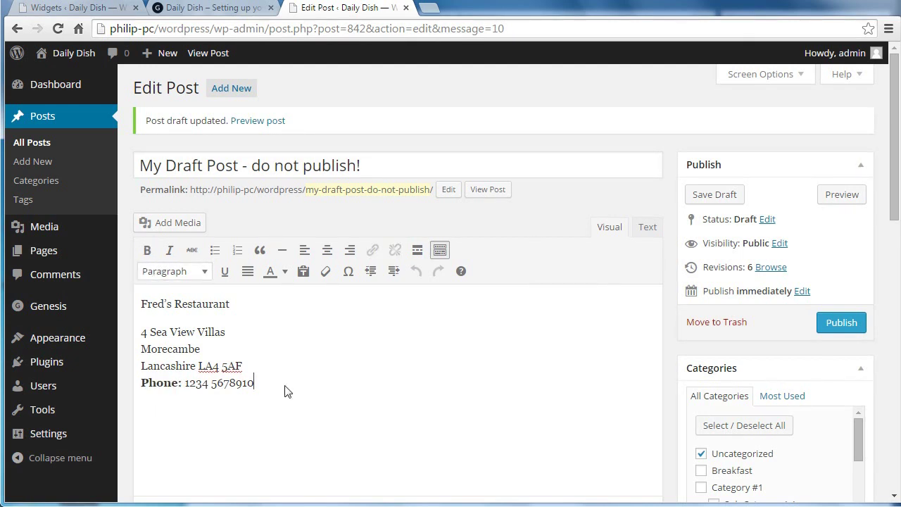
click(646, 227)
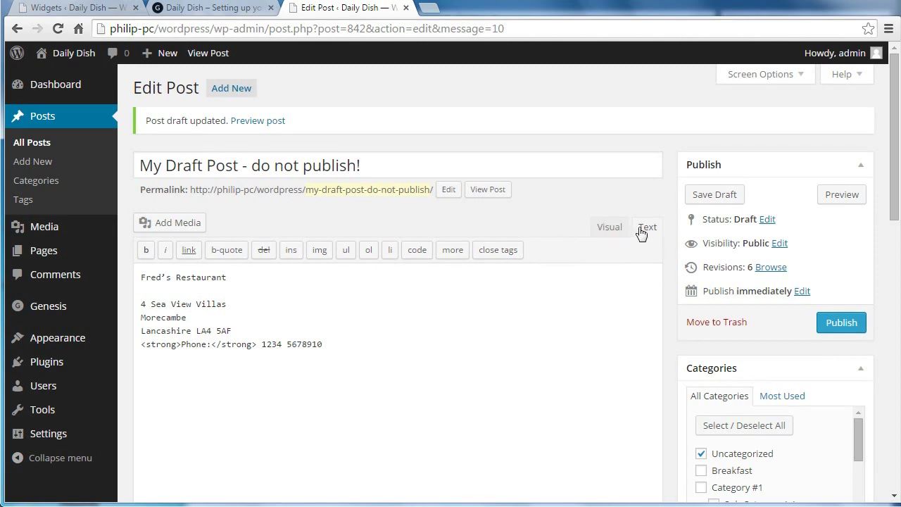
click(610, 228)
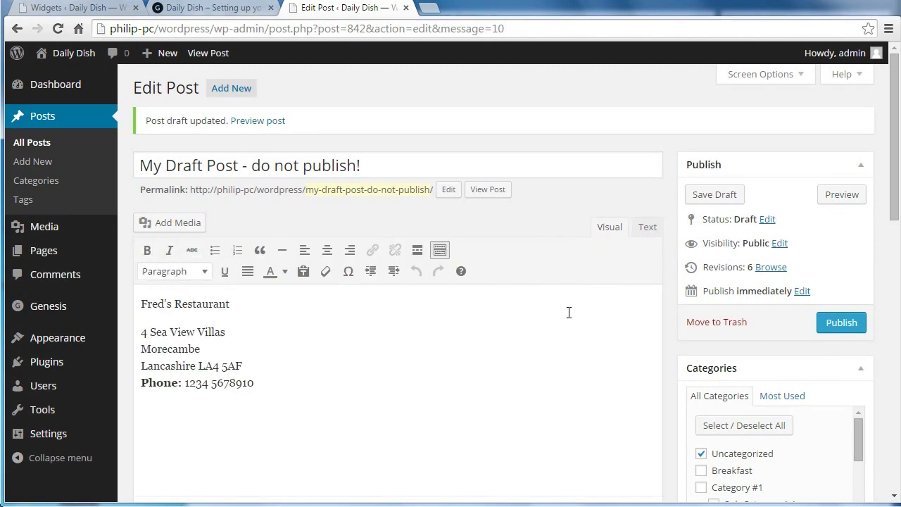
- Copy the four address and phone lines from the draft's HTML source, then go to Widgets
click(648, 229)
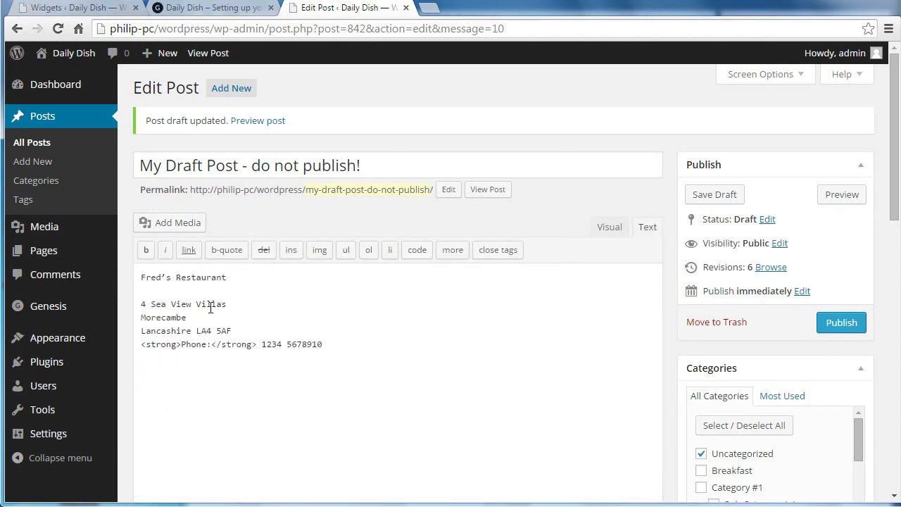
drag(148, 304, 328, 345)
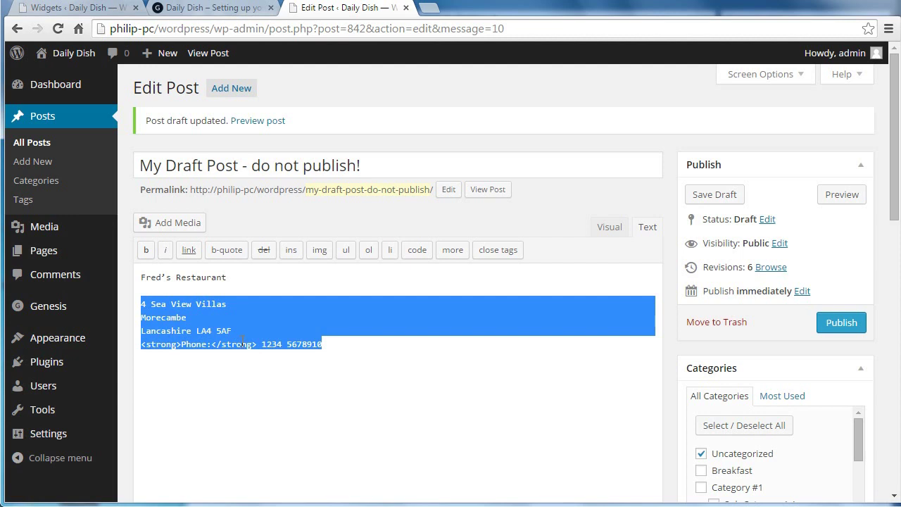
right_click(200, 320)
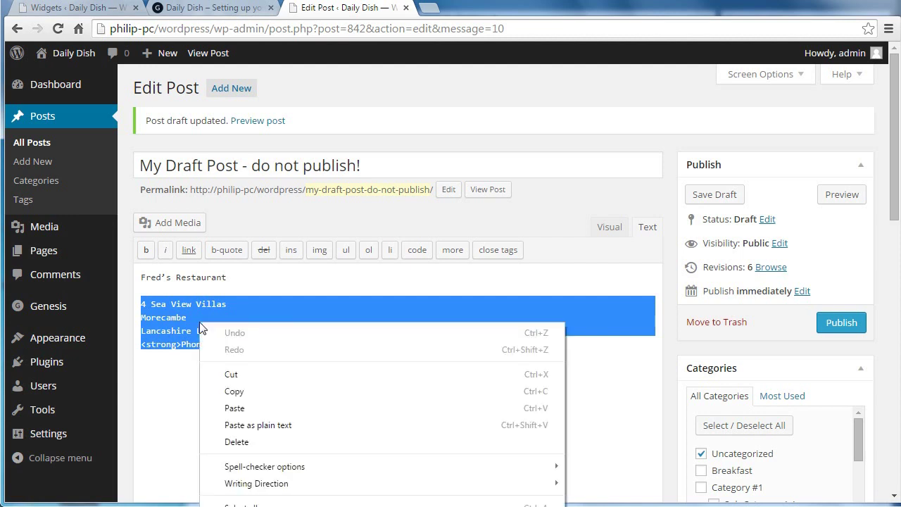
click(232, 389)
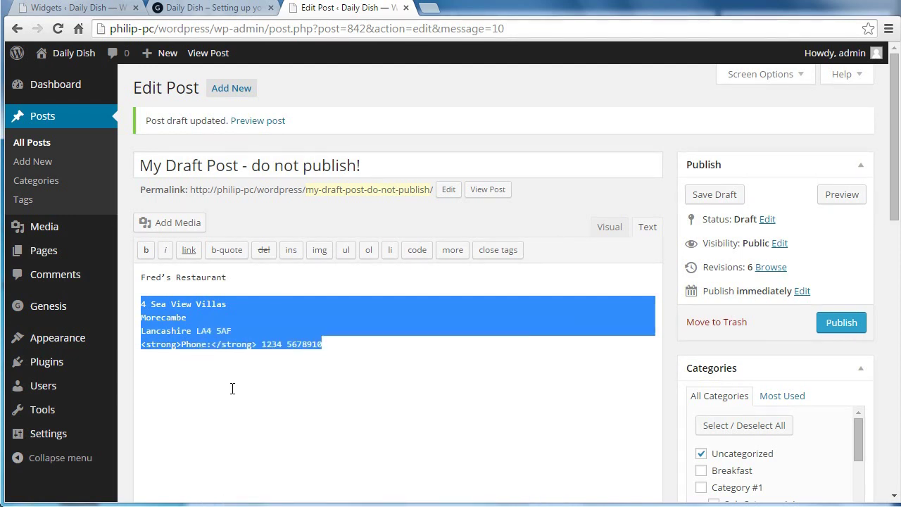
click(112, 10)
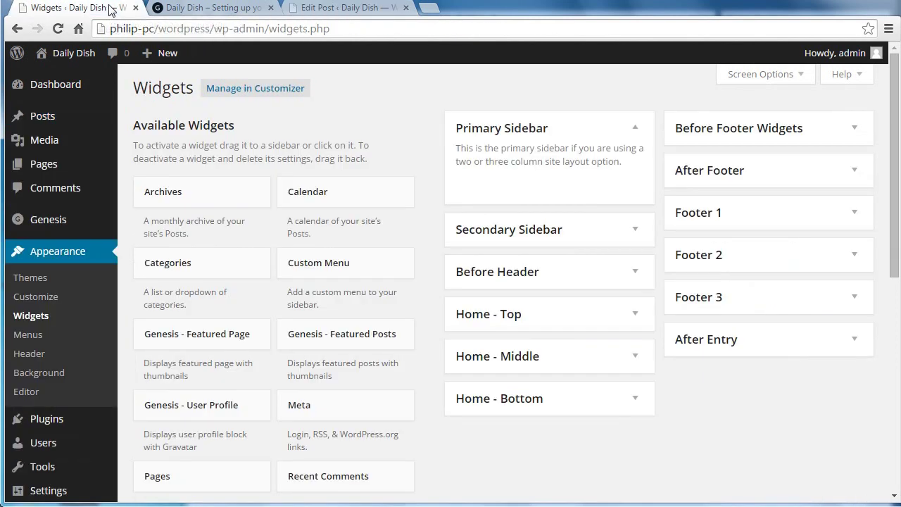
- Check the front page sidebar, then launch the Customizer from the Widgets admin page
click(180, 8)
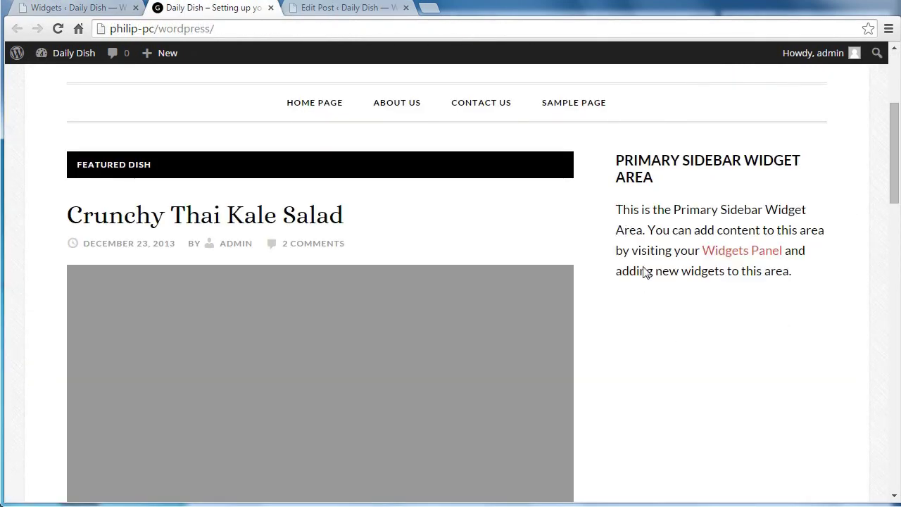
click(60, 10)
mouse_move(78, 85)
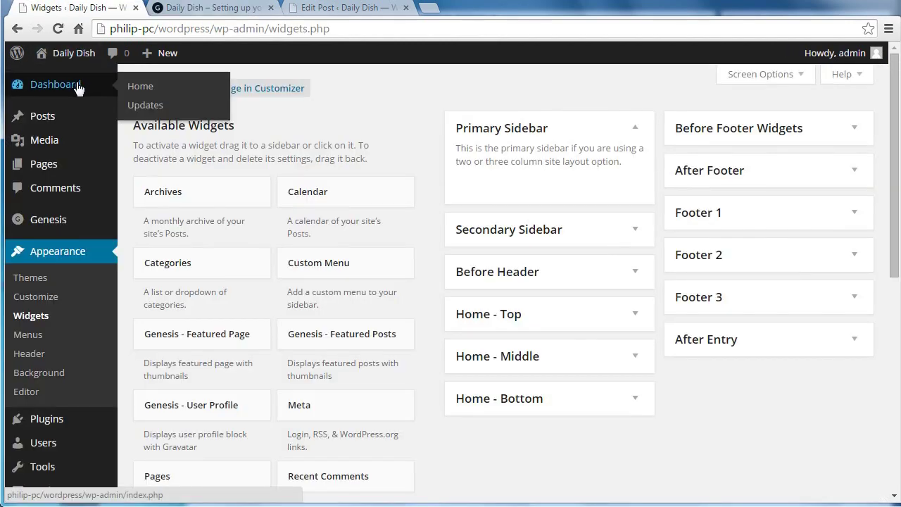
click(42, 297)
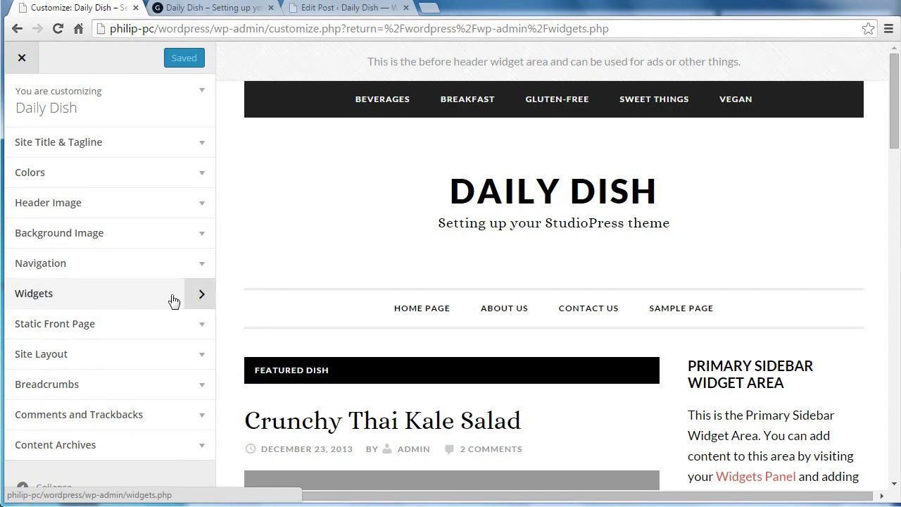
- Expand the Primary Sidebar widget area and scroll the available-widget list down to Text
click(201, 297)
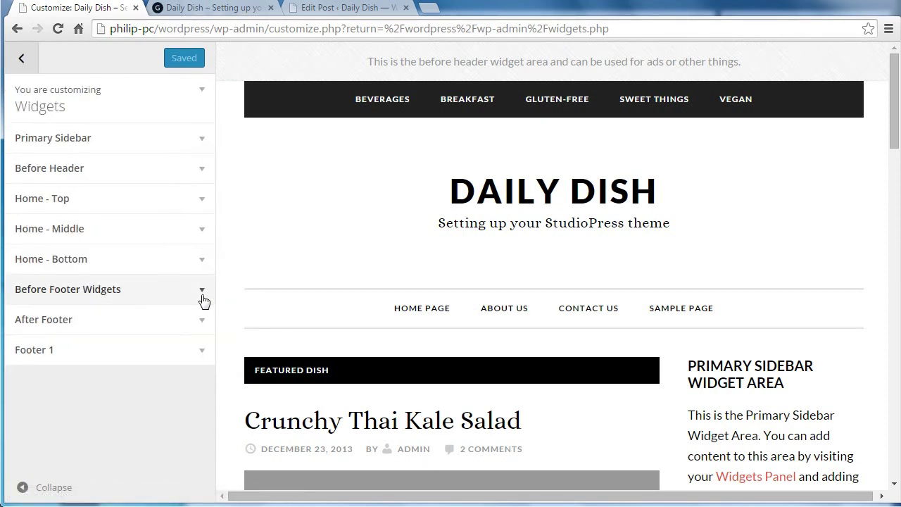
click(79, 145)
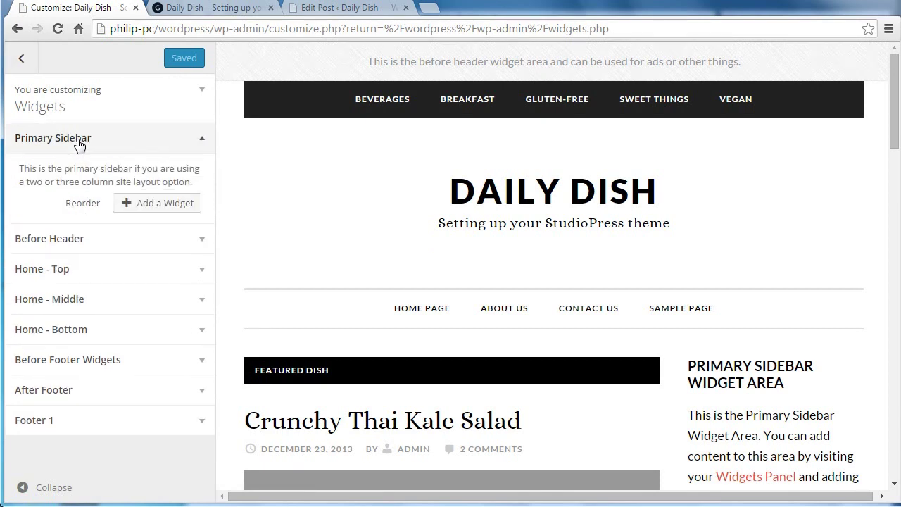
click(157, 209)
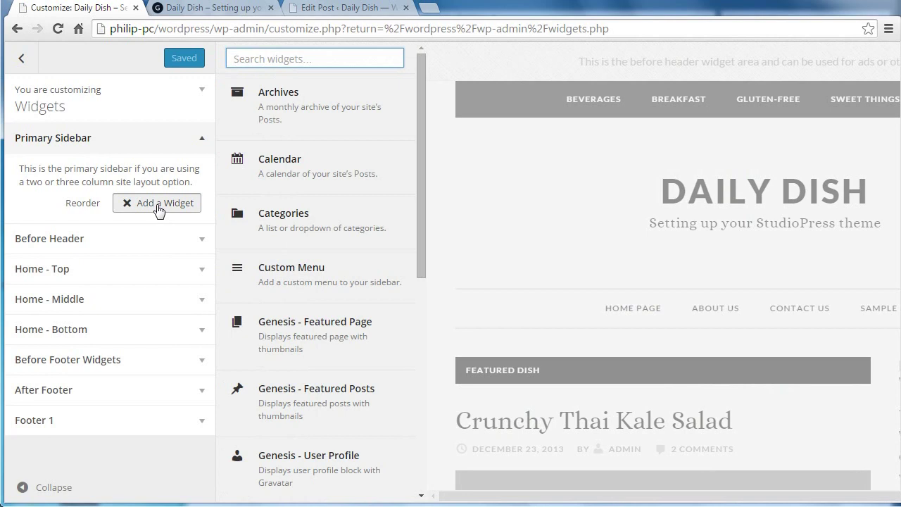
scroll(416, 190, down, 1)
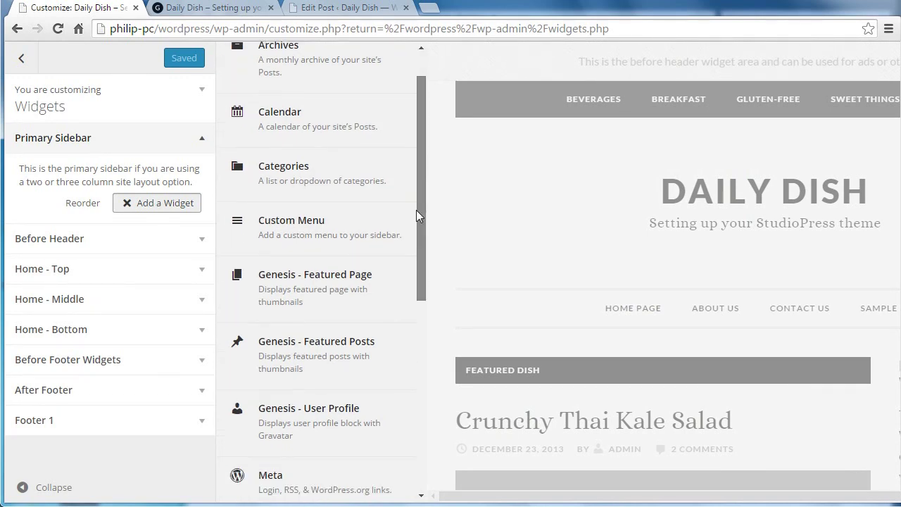
drag(416, 209, 422, 434)
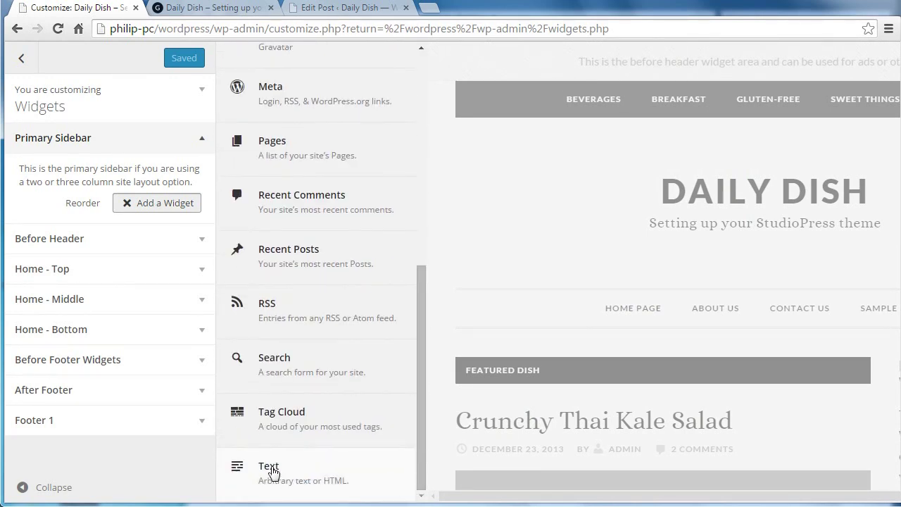
- Add a Text widget containing the pasted address and phone lines, with automatic paragraphs enabled
click(273, 472)
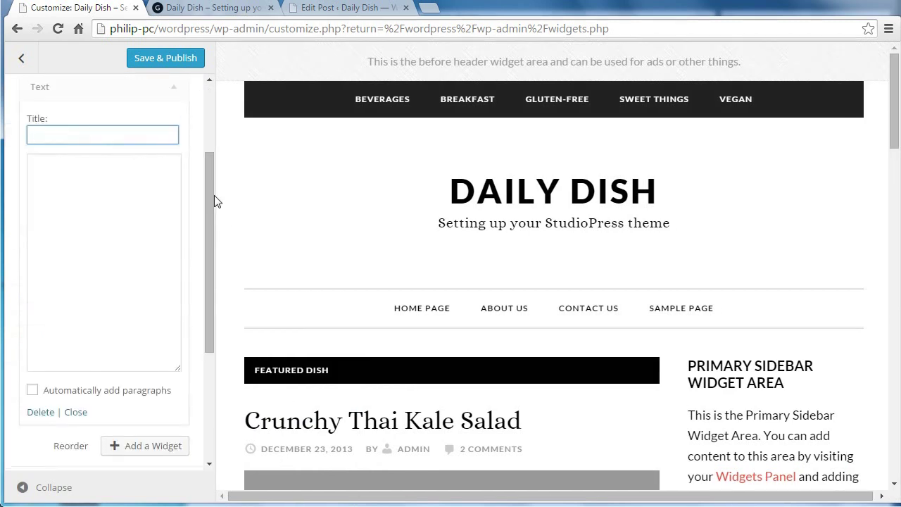
click(130, 179)
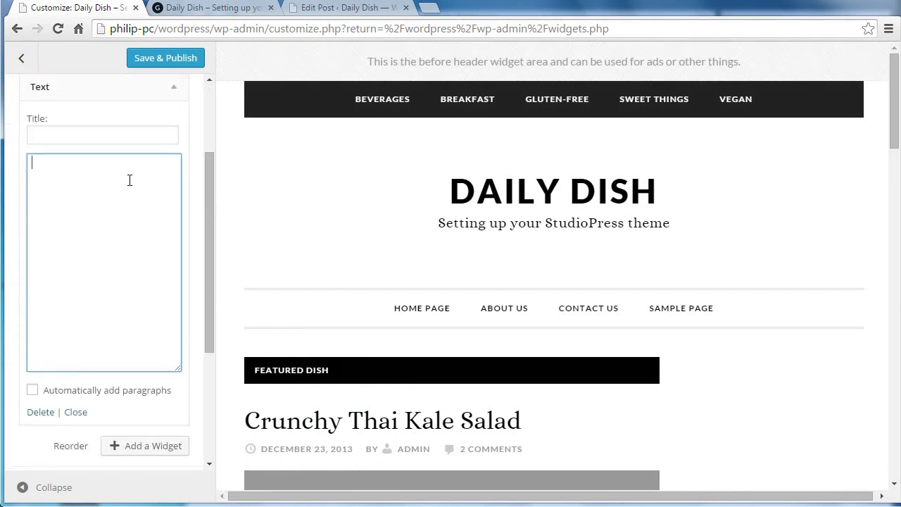
key(ctrl+v)
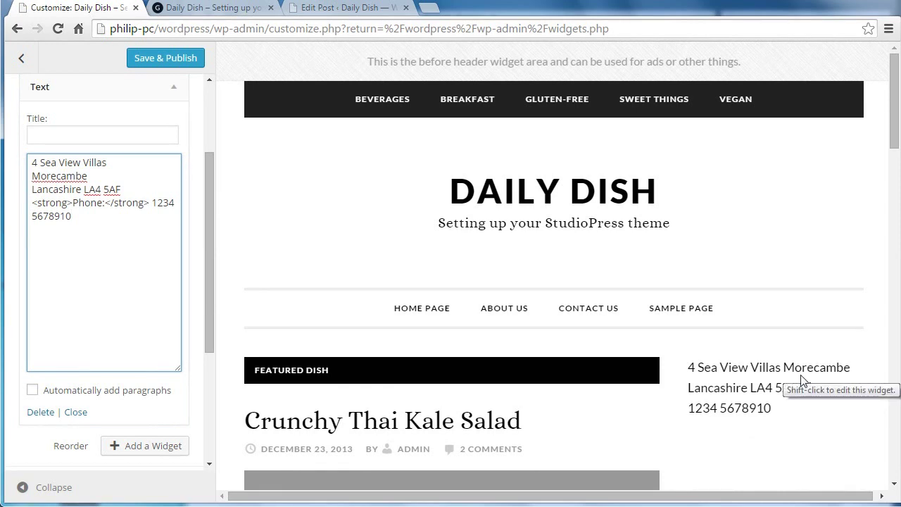
click(32, 392)
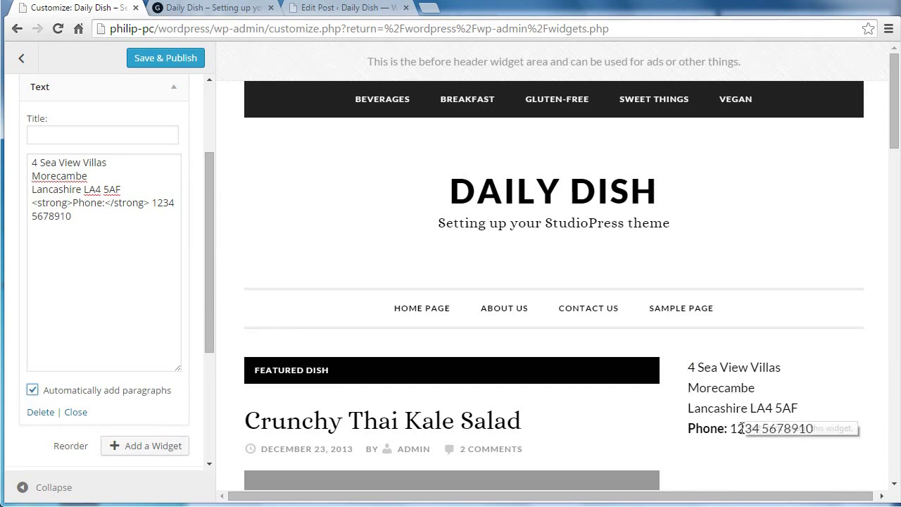
- Copy 'Fred's Restaurant' from the draft post and paste it as the Text widget's title
click(321, 8)
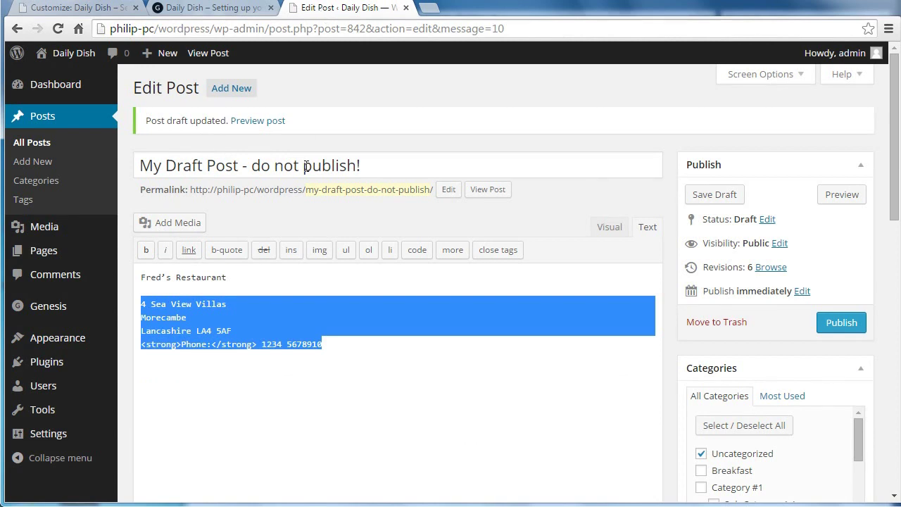
drag(227, 276, 138, 276)
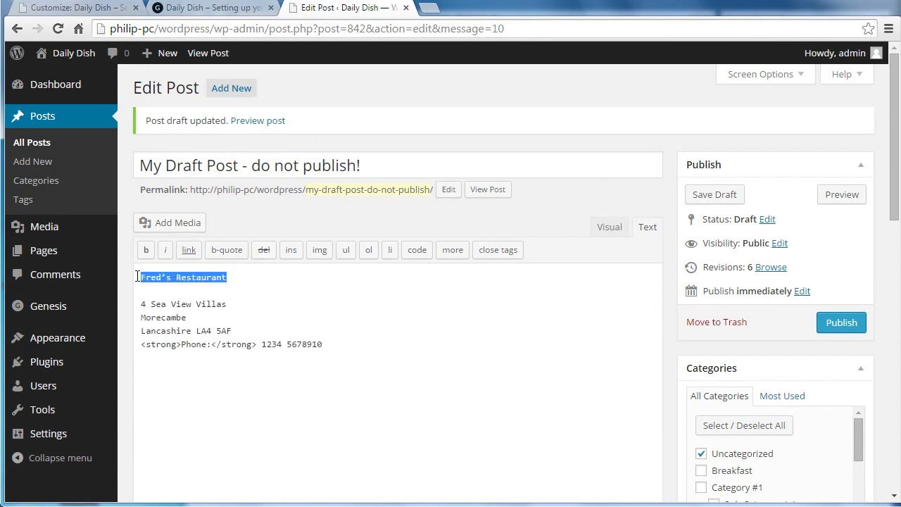
right_click(151, 275)
click(172, 344)
click(96, 13)
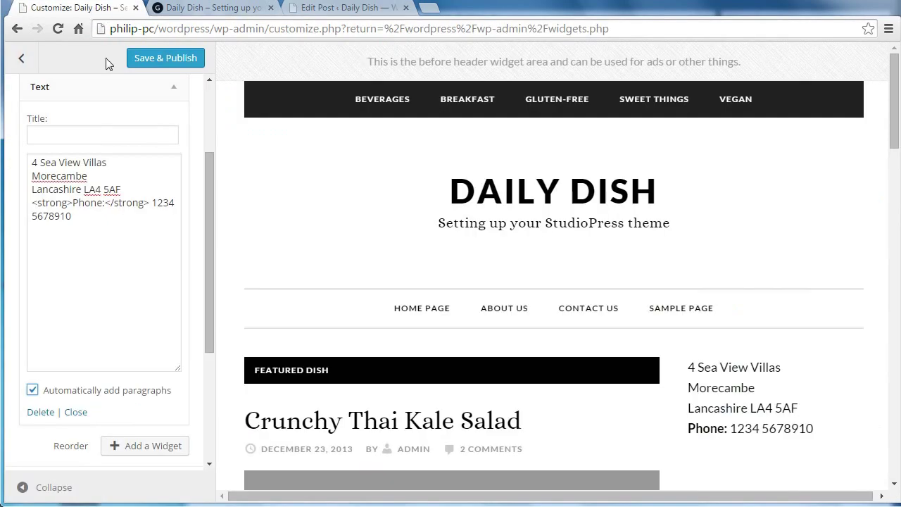
click(111, 127)
key(ctrl+v)
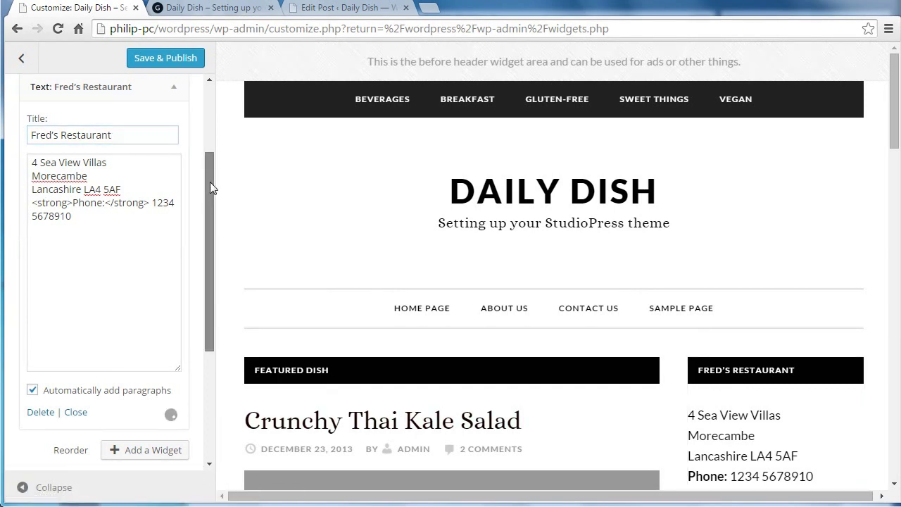
- Collapse the Fred's Restaurant widget and bring up the Primary Sidebar's widget list again
drag(209, 181, 204, 134)
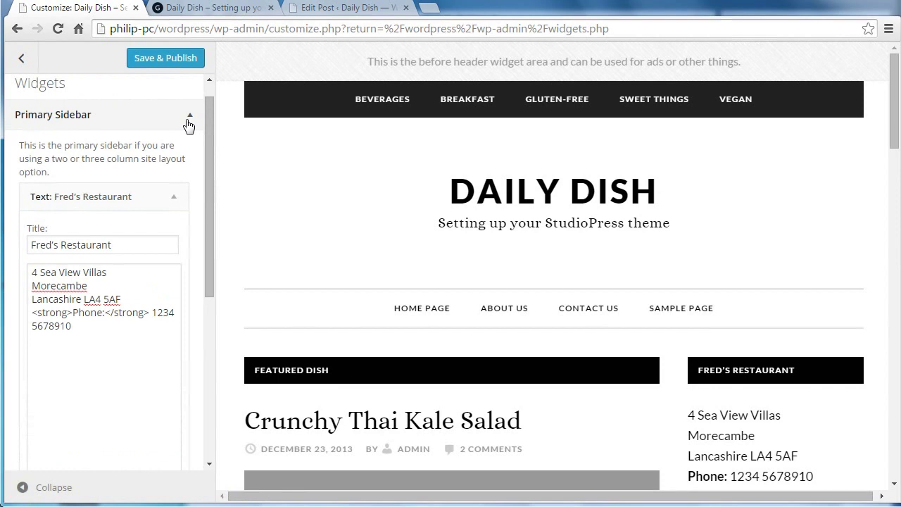
click(172, 197)
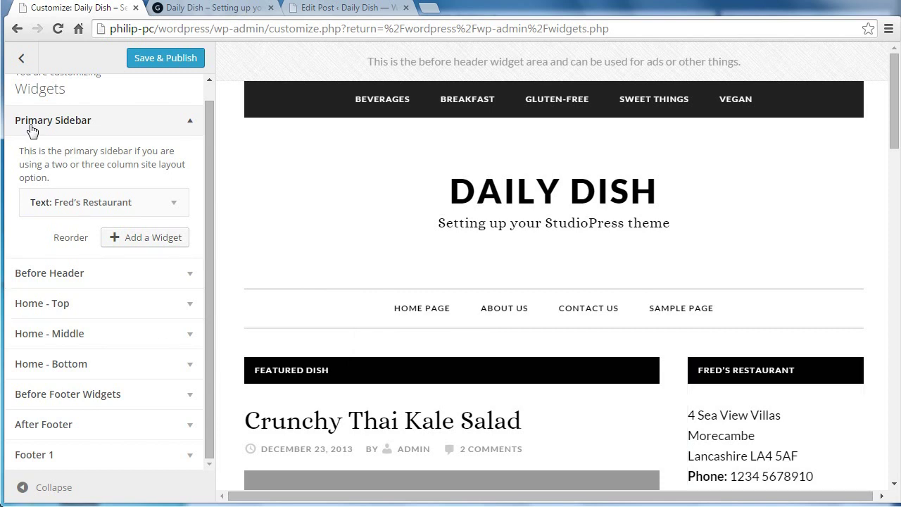
click(152, 243)
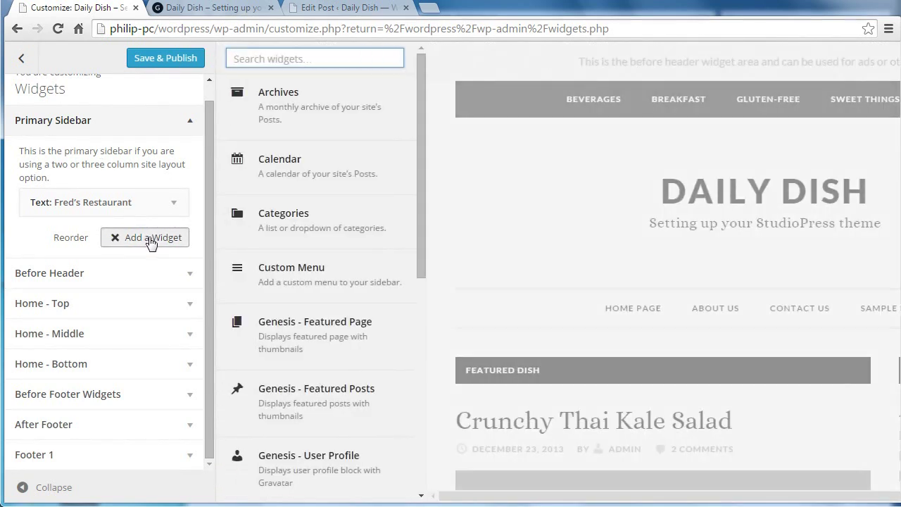
- Add a Genesis - Featured Posts widget titled 'Desserts' that draws from the Desserts category
click(310, 400)
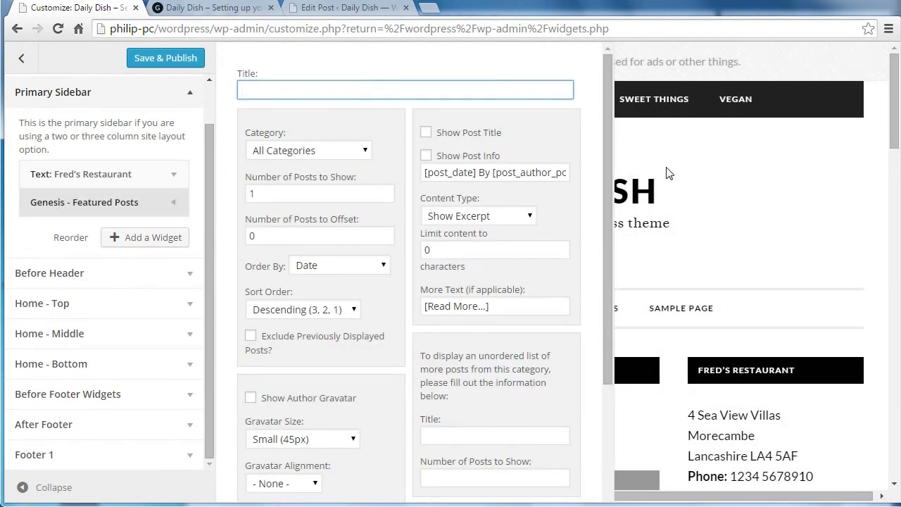
text(Desserts)
click(298, 150)
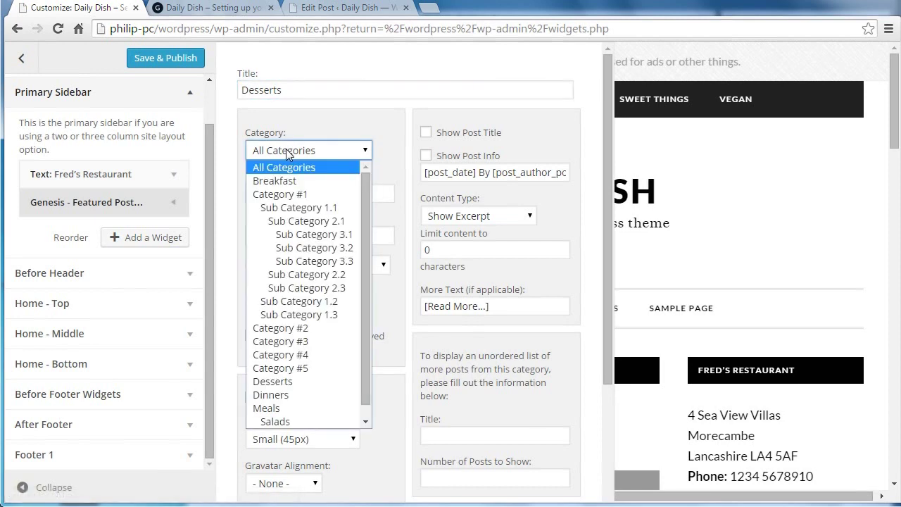
click(280, 385)
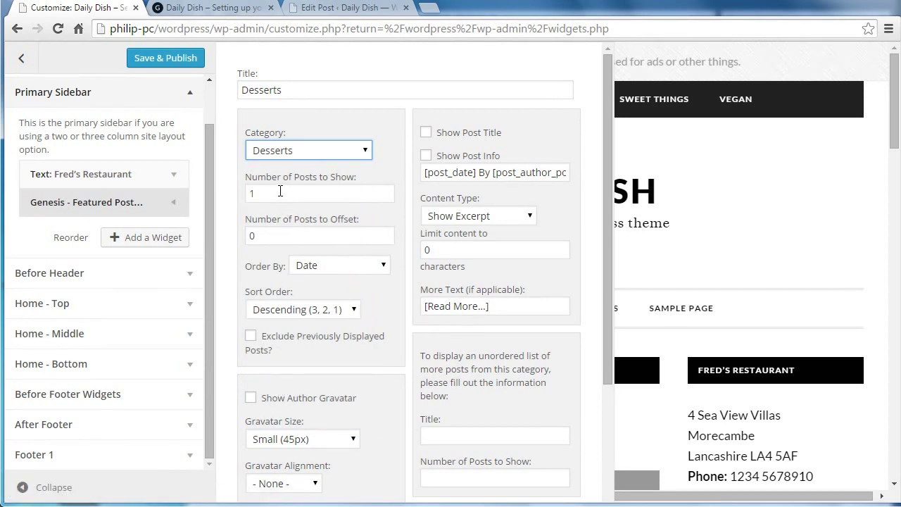
double_click(280, 191)
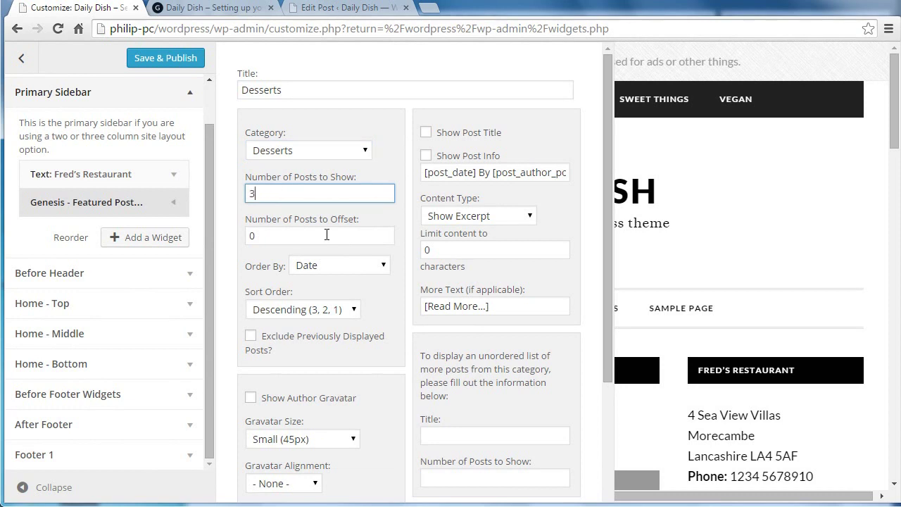
- Show 3 posts with left-aligned featured images at the 100x100 daily-dish-sidebar size
text(3)
scroll(605, 158, down, 3)
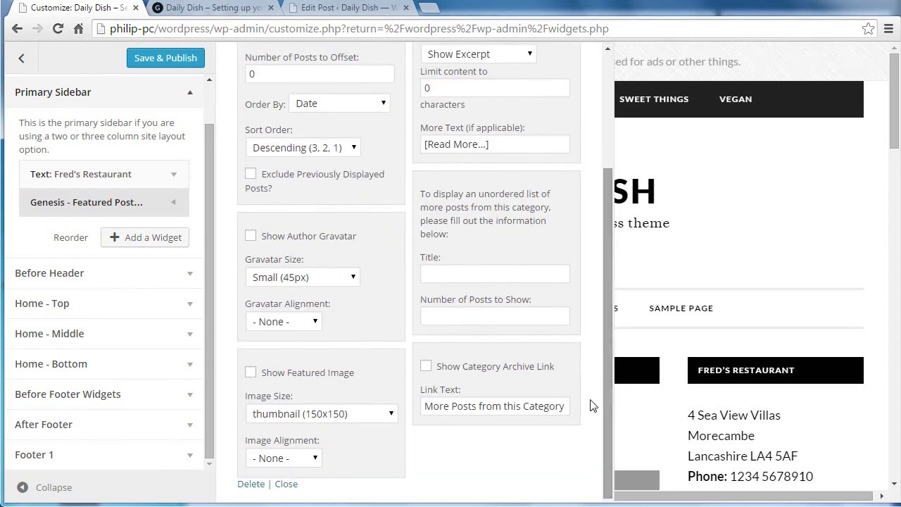
click(250, 374)
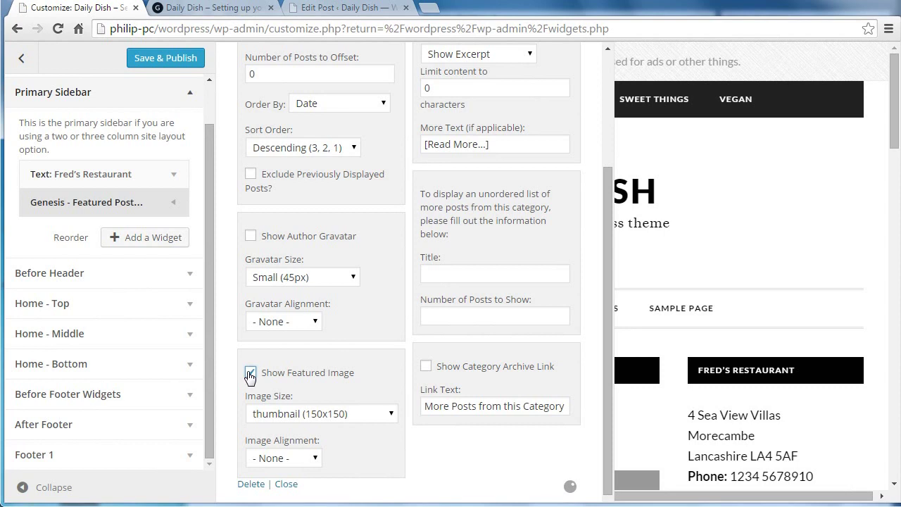
click(286, 416)
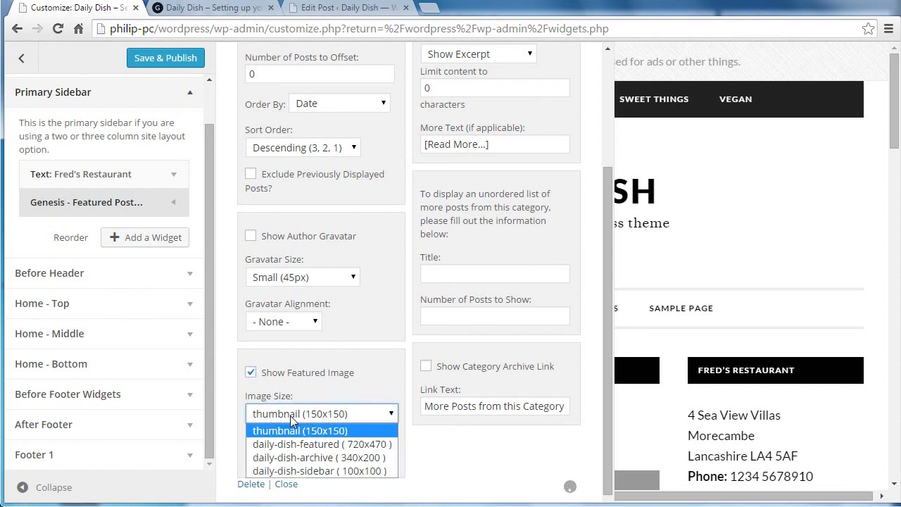
click(296, 471)
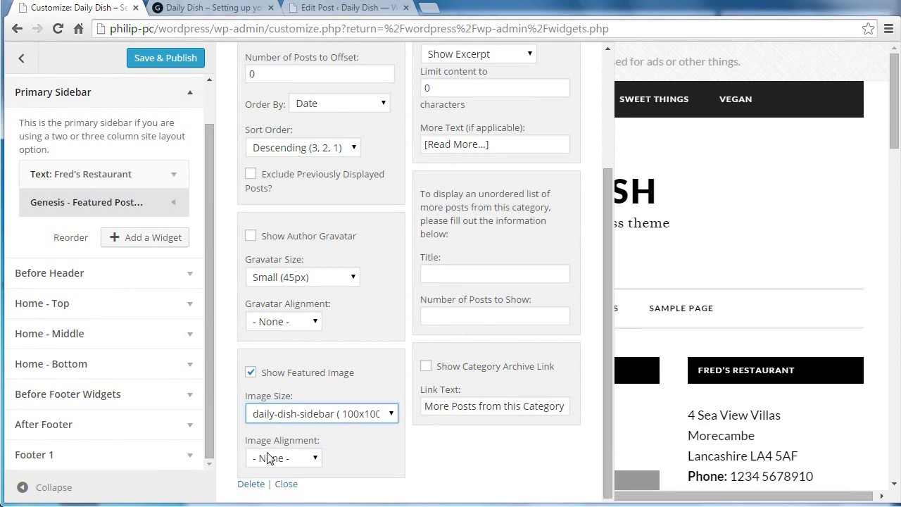
click(270, 458)
click(266, 488)
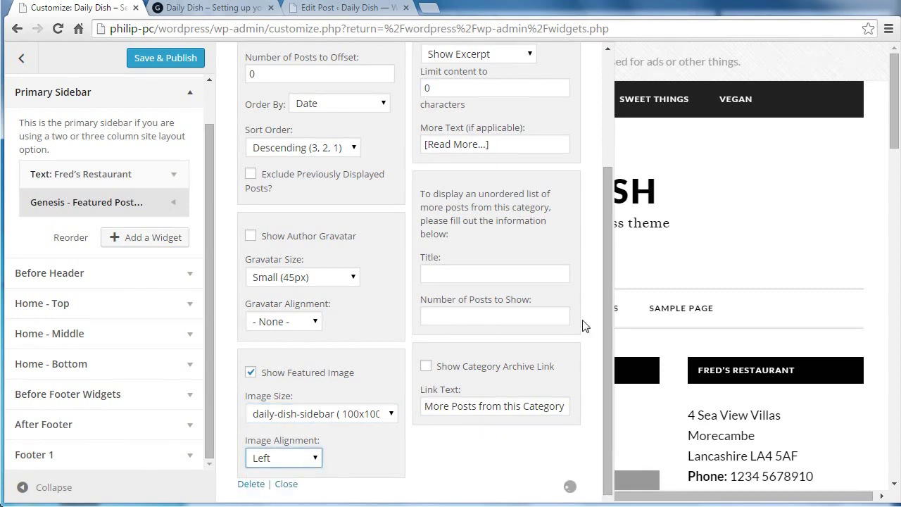
- Turn on post titles and post info, and set Content Type to No Content
drag(609, 296, 628, 79)
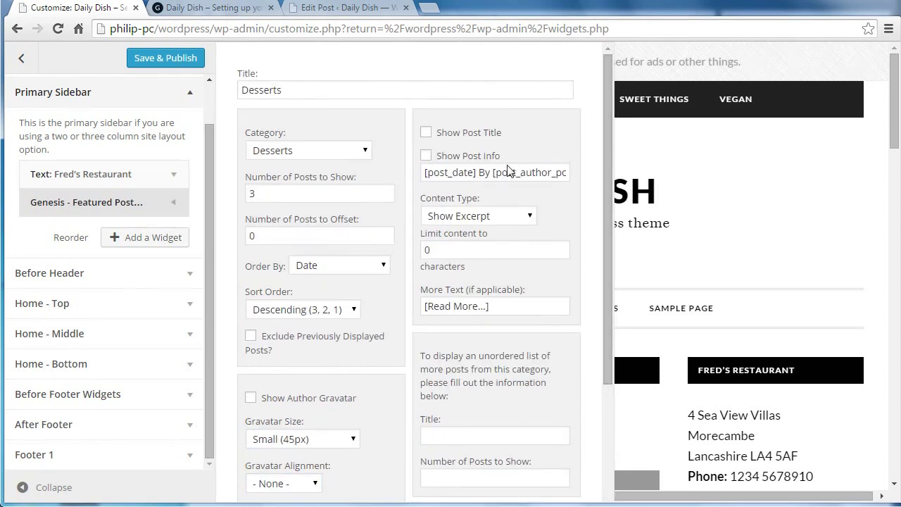
click(426, 134)
click(426, 156)
click(438, 217)
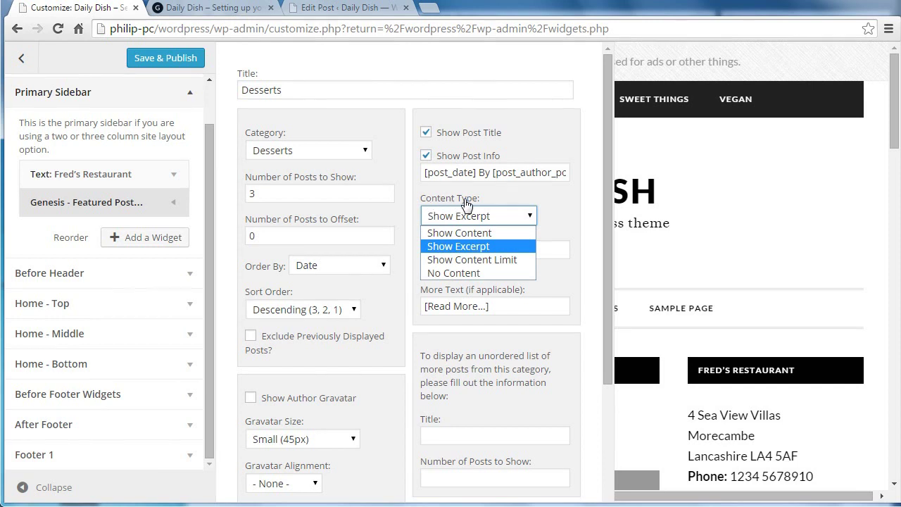
click(481, 275)
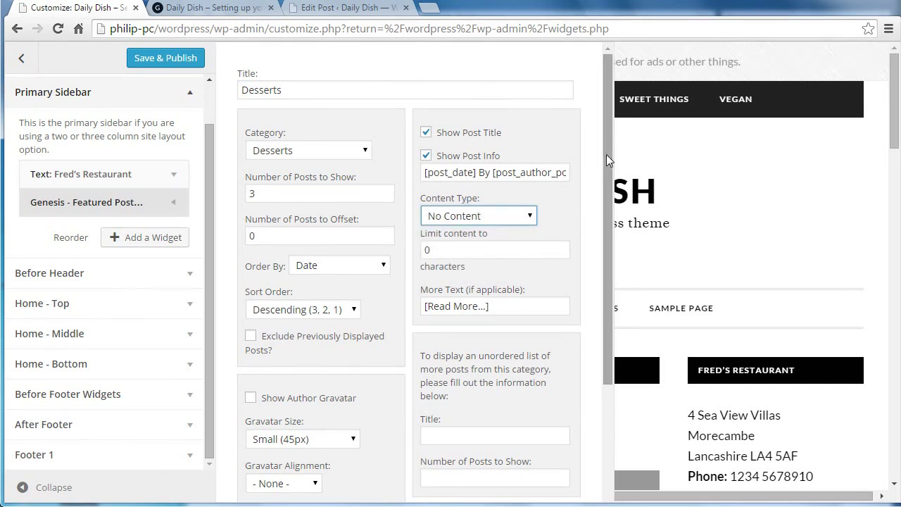
drag(606, 153, 604, 196)
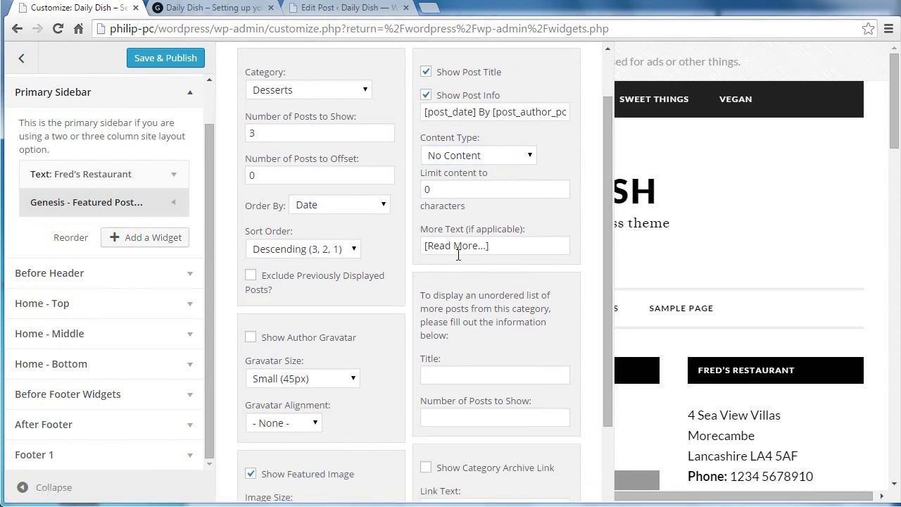
- Save & Publish the widget changes, close the Customizer, and switch to the Daily Dish front page
click(169, 60)
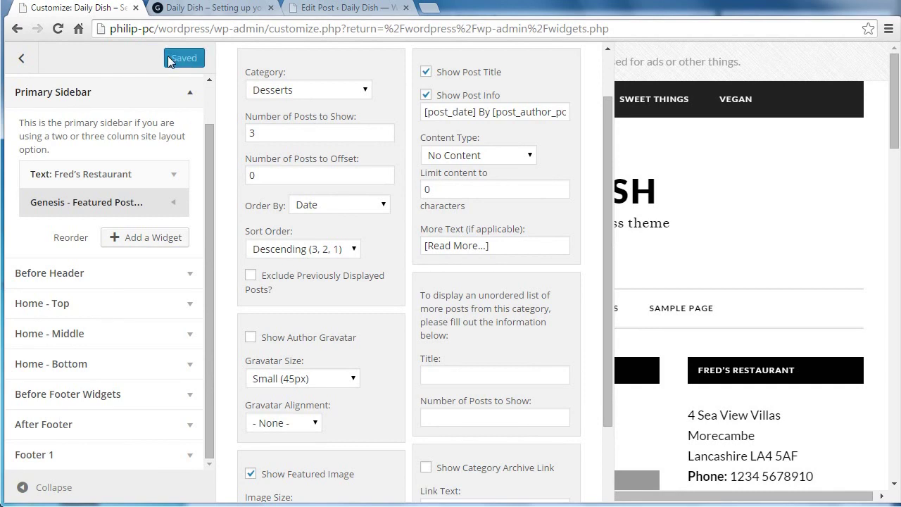
click(22, 59)
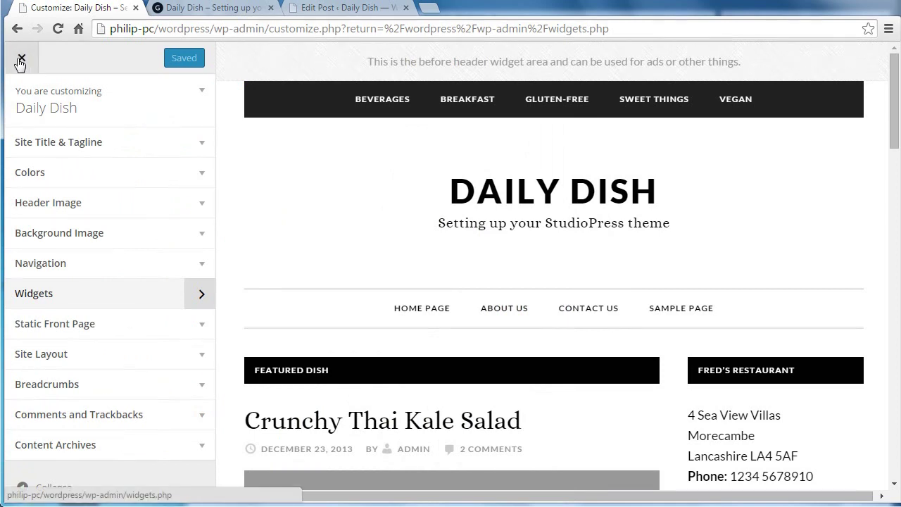
click(21, 62)
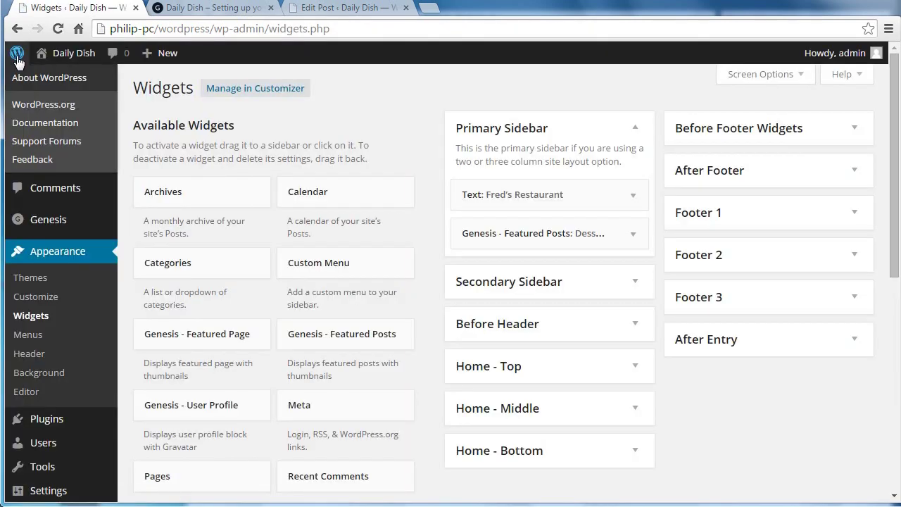
click(195, 8)
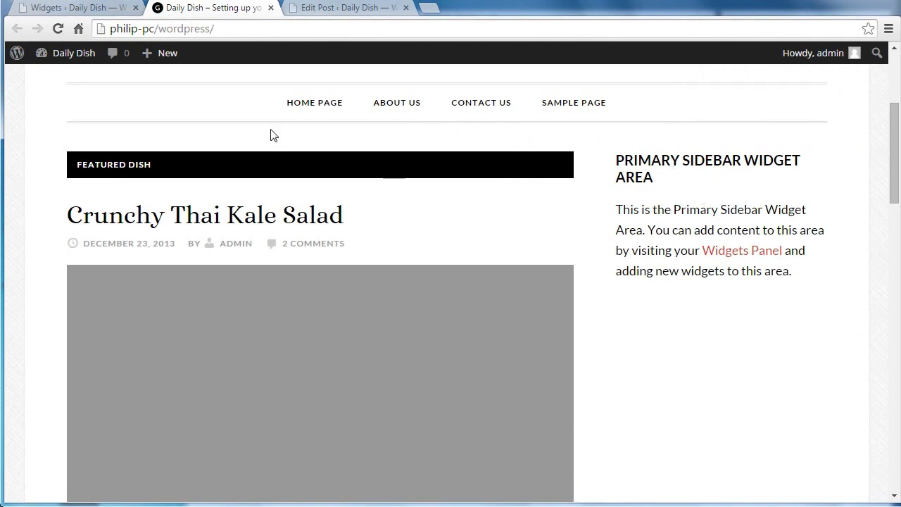
- Reload the front page and scroll to check the Fred's Restaurant and Desserts sidebar widgets
click(60, 29)
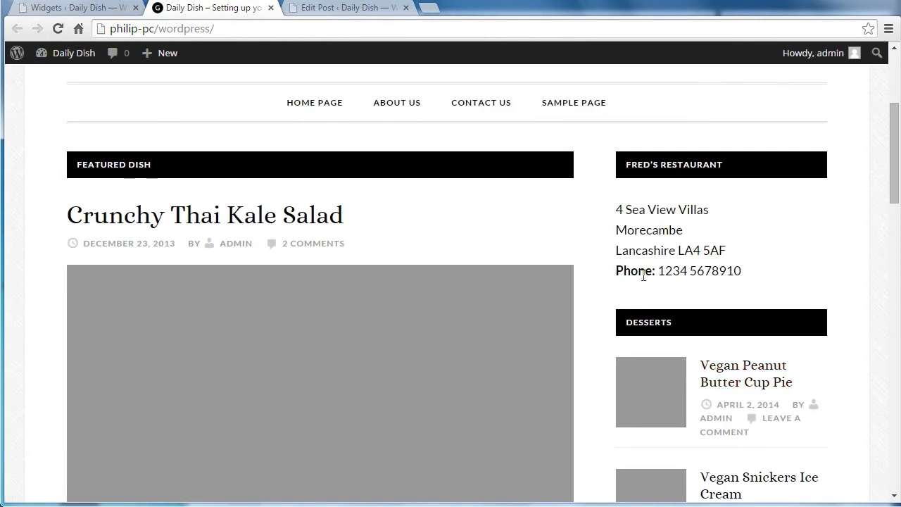
scroll(882, 194, down, 2)
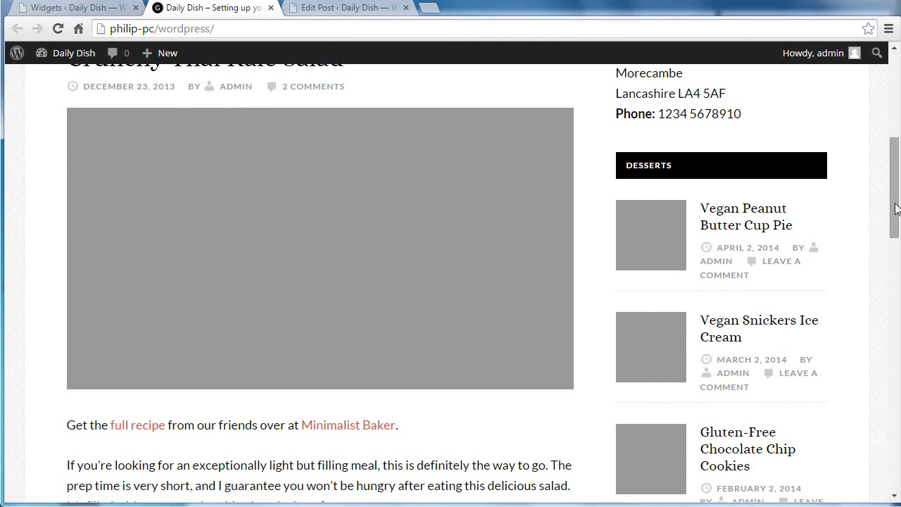
drag(897, 208, 897, 177)
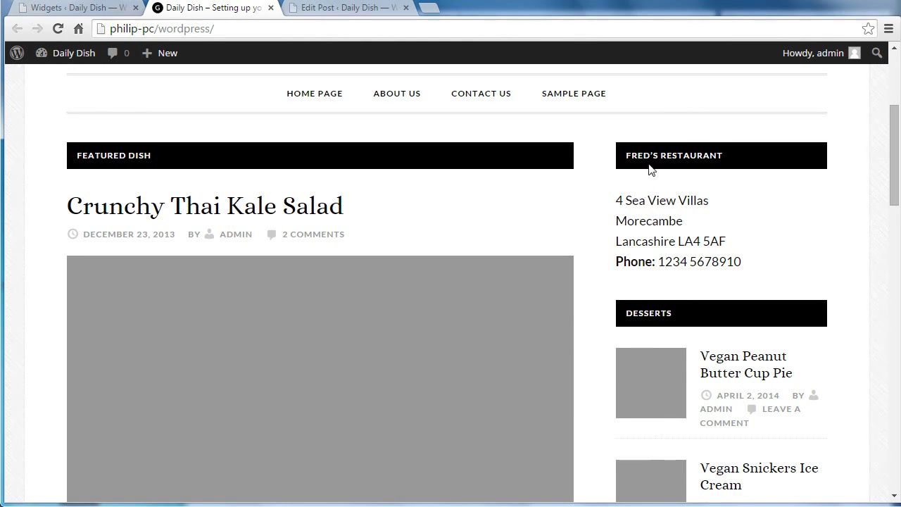
drag(895, 171, 894, 130)
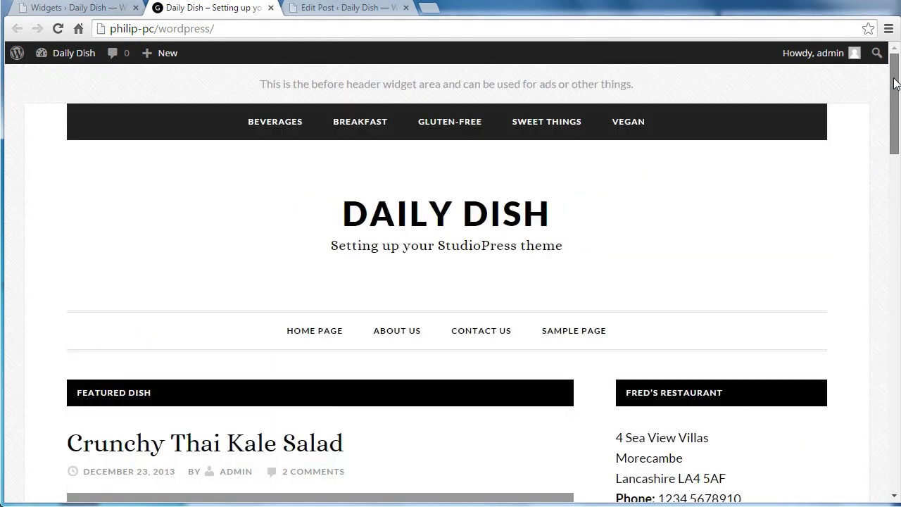